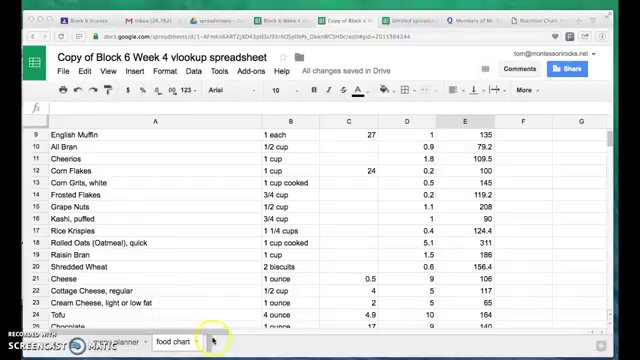
scroll(108, 166, up, 3)
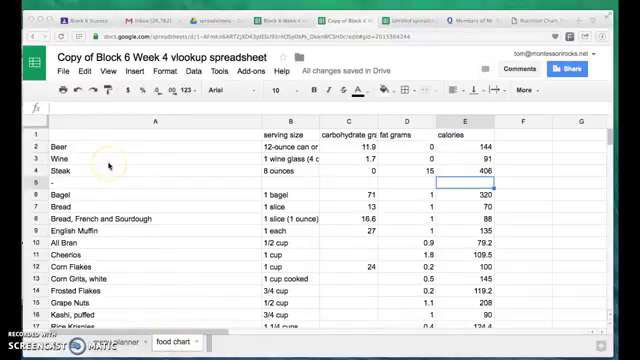
scroll(108, 166, down, 3)
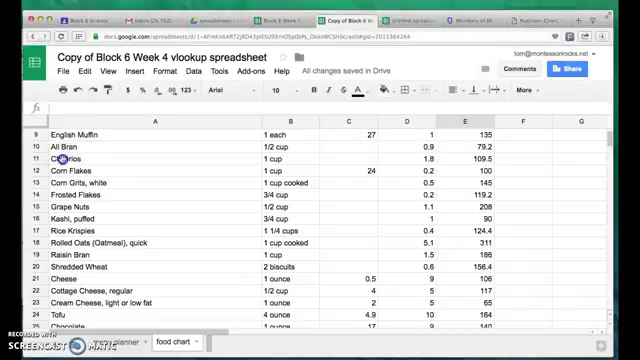
scroll(136, 221, down, 3)
scroll(136, 226, down, 2)
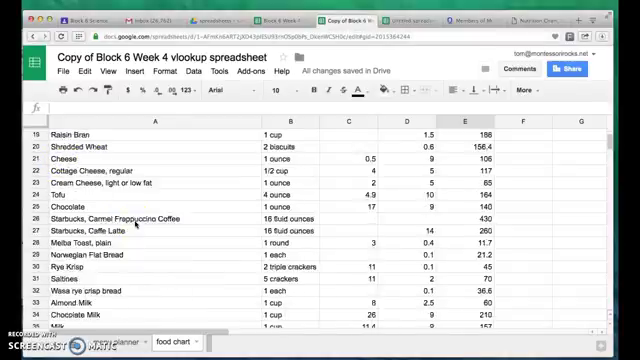
scroll(136, 224, down, 3)
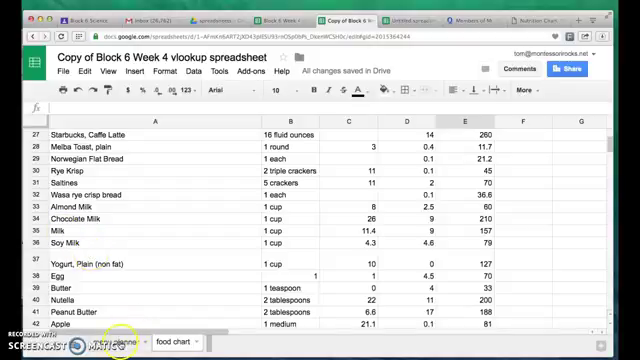
On the menu planner sheet, enter Cheerios in A3 and Milk in A4 as the foods
click(120, 341)
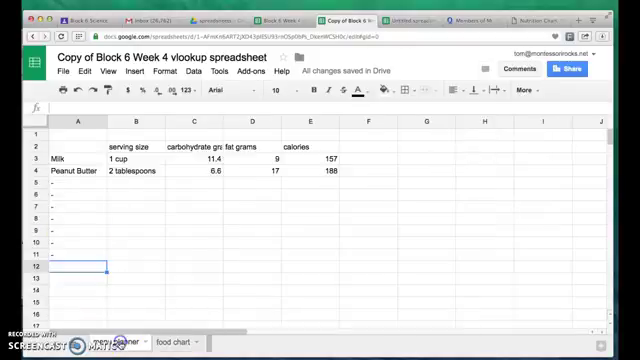
click(60, 159)
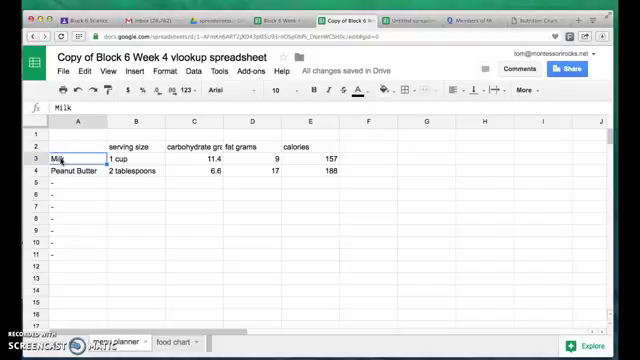
text(Cheerios)
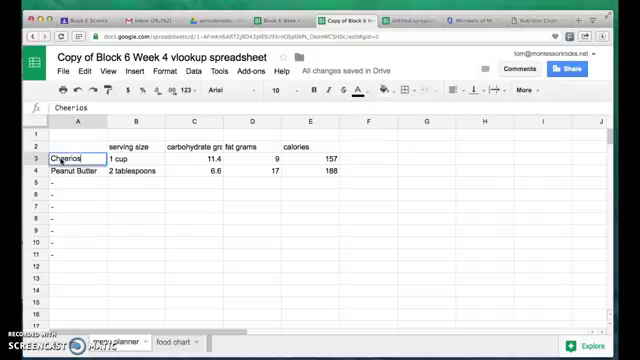
key(Return)
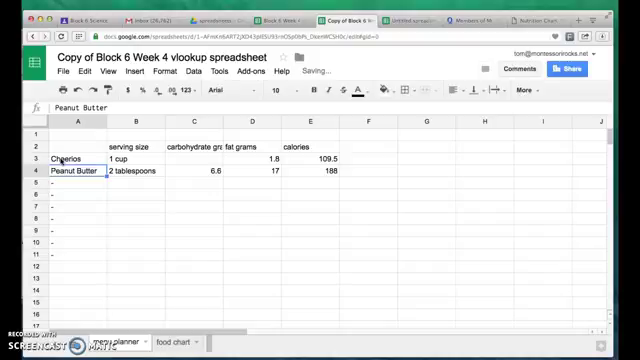
text(Milk)
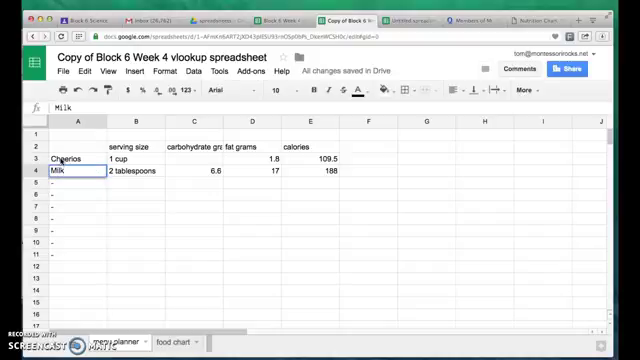
key(Return)
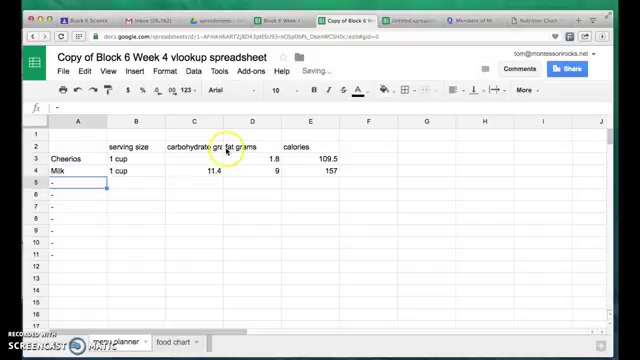
Review the Cheerios and Milk VLOOKUP formulas and the total fat (10.8) and calories (266.5) sums
click(317, 159)
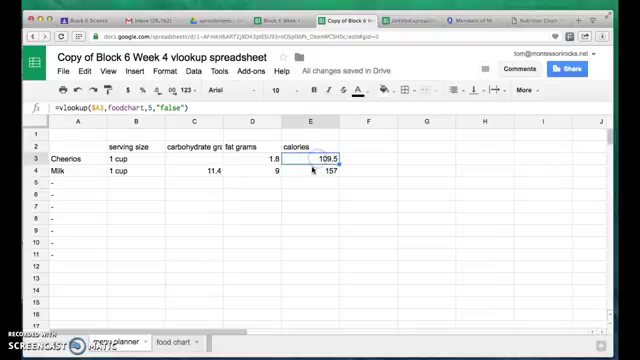
click(310, 170)
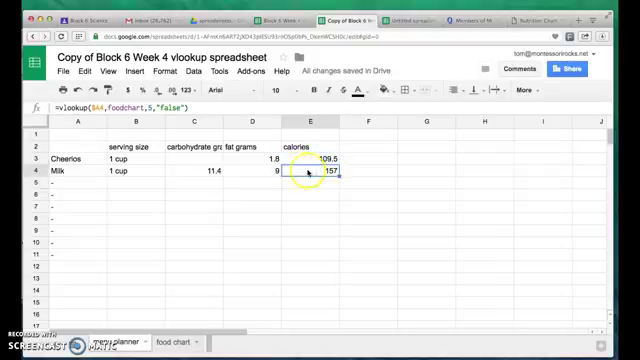
click(262, 161)
click(262, 170)
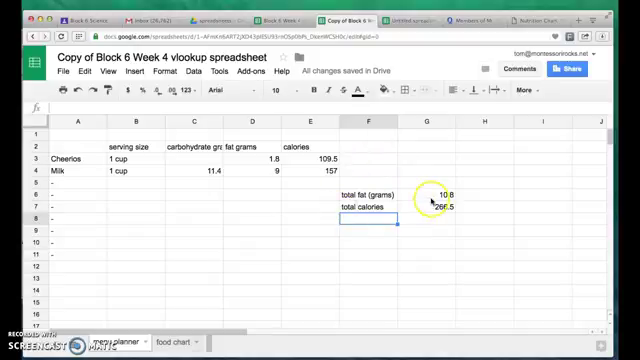
click(423, 196)
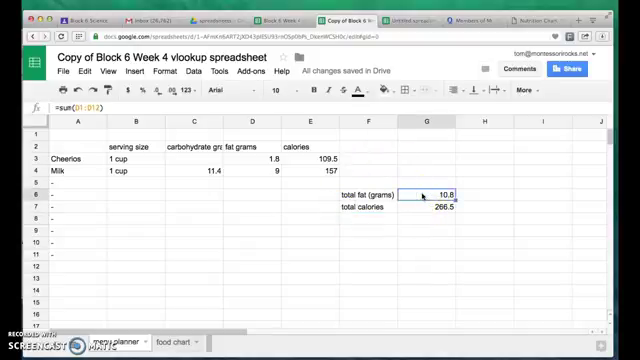
click(422, 208)
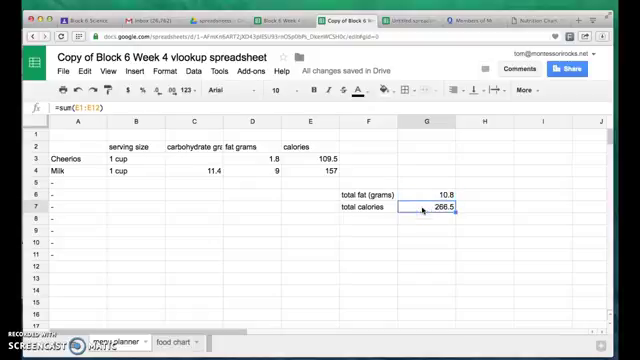
Add steak as the third food in A5 and check the total calories sum
click(62, 186)
text(steak)
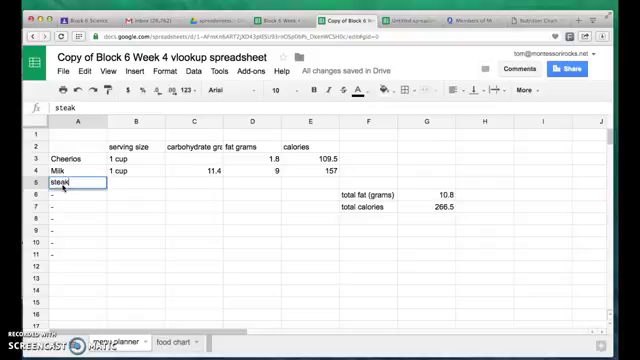
key(Return)
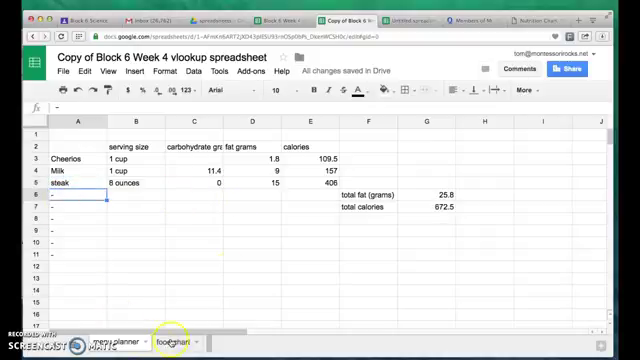
click(438, 210)
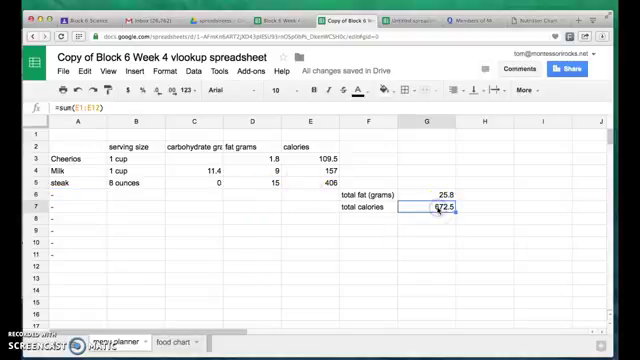
Temporarily replace Milk in A4 with Beer, then restore Milk
click(60, 172)
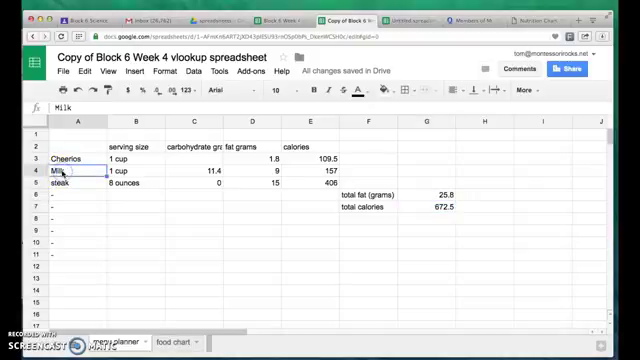
text(Beer)
key(Return)
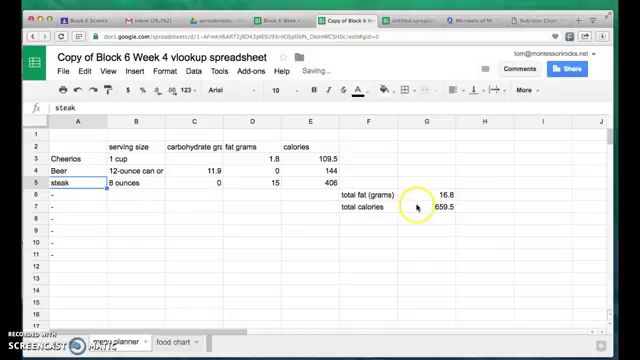
click(96, 171)
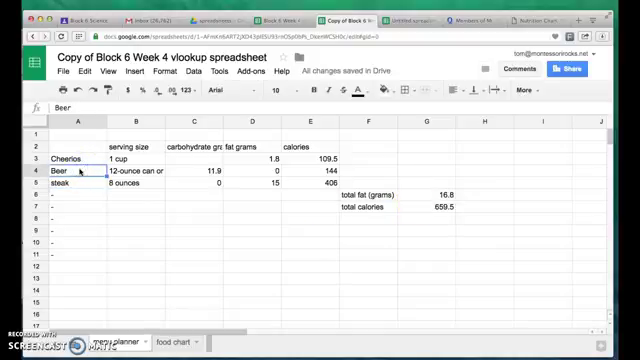
text(Milk)
key(Return)
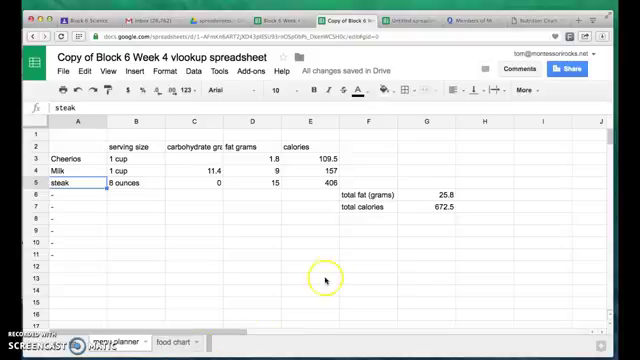
Type the notes 'vlookup' in F9 and 'range' in F10 below the totals
click(348, 234)
text(vl)
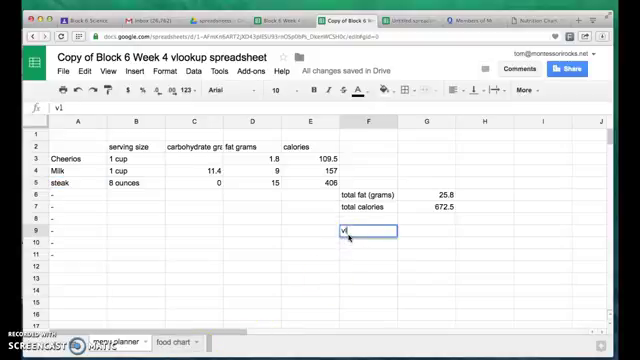
text(ookup)
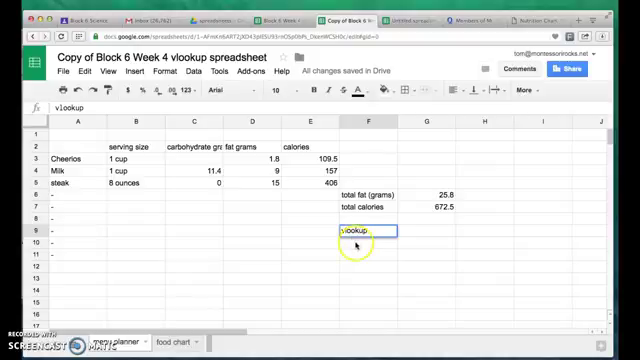
click(355, 243)
text(nnge)
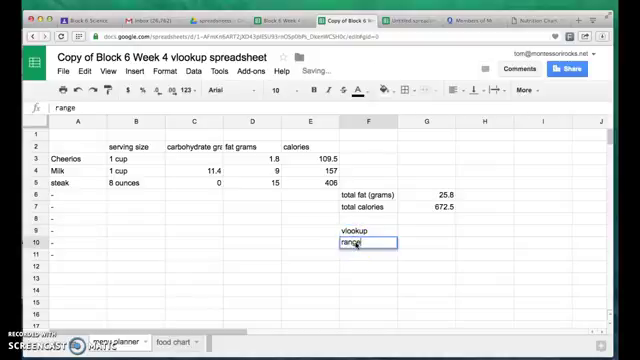